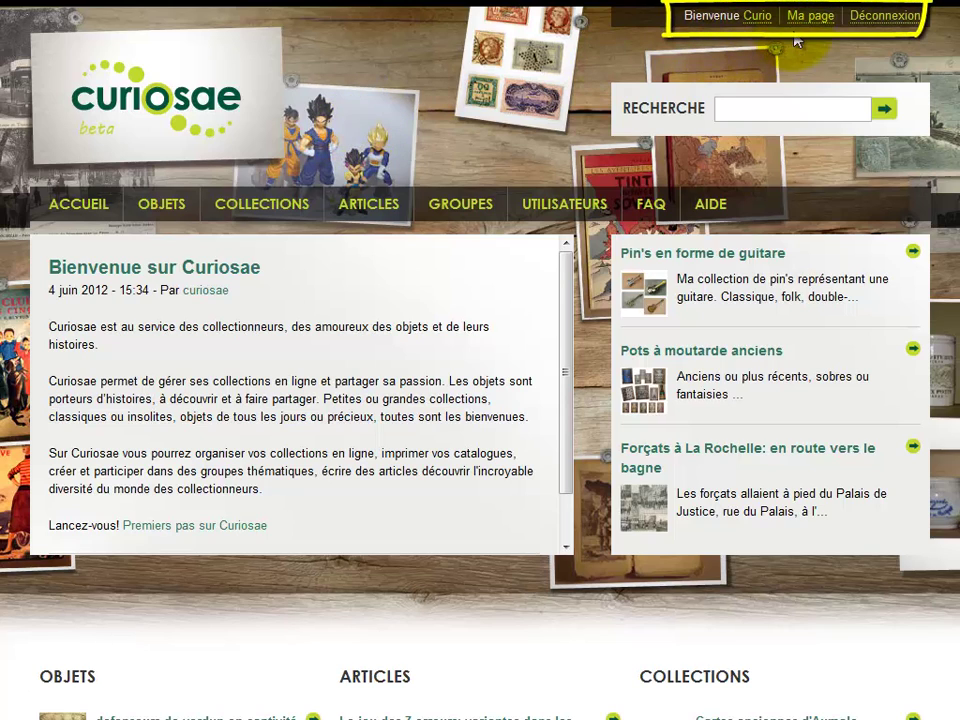
# Start a new collection from the personal page and consult the help on collections.
pyautogui.click(810, 17)
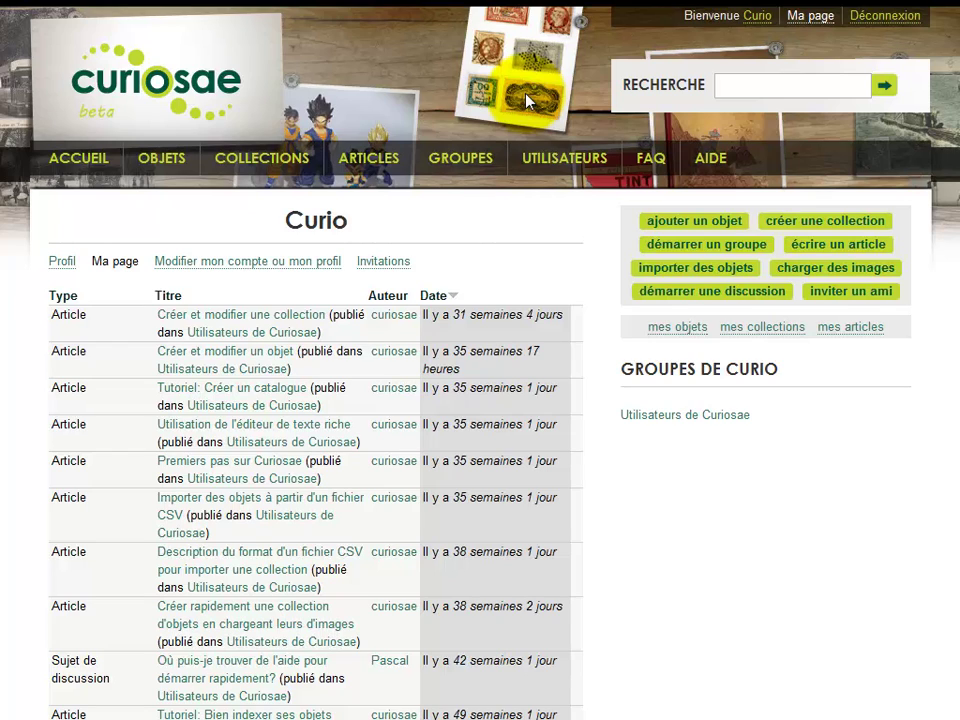
pyautogui.click(810, 222)
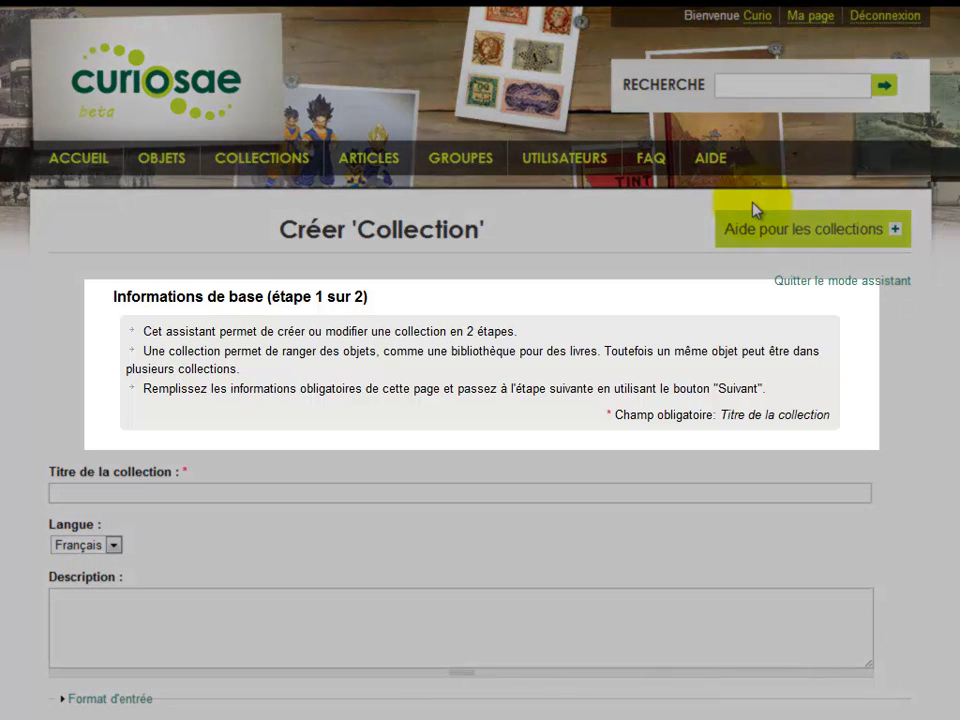
pyautogui.click(784, 226)
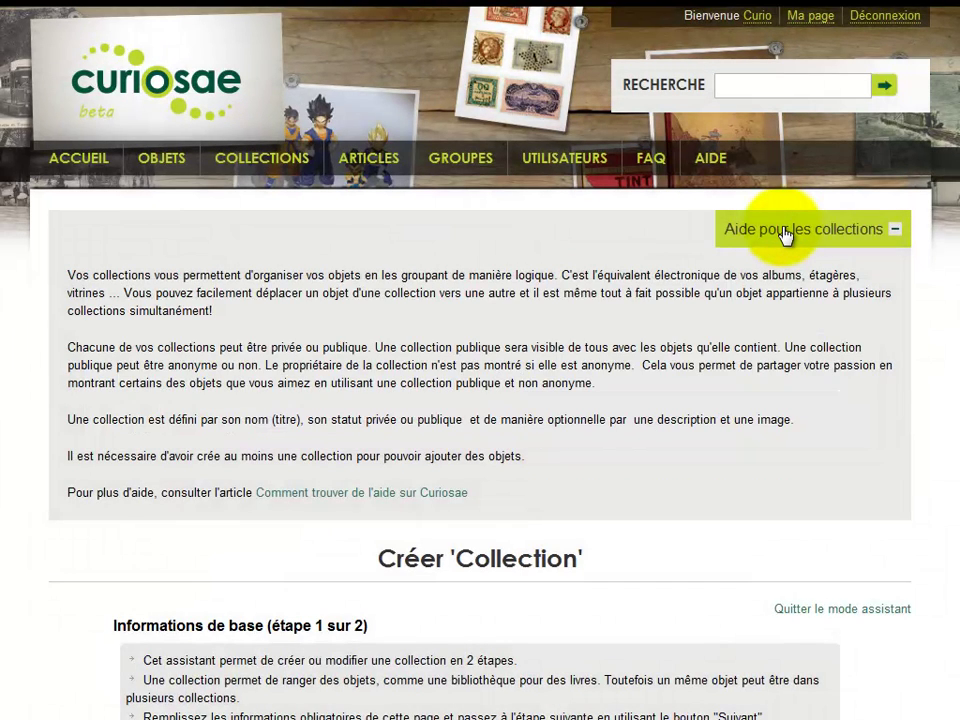
pyautogui.click(782, 229)
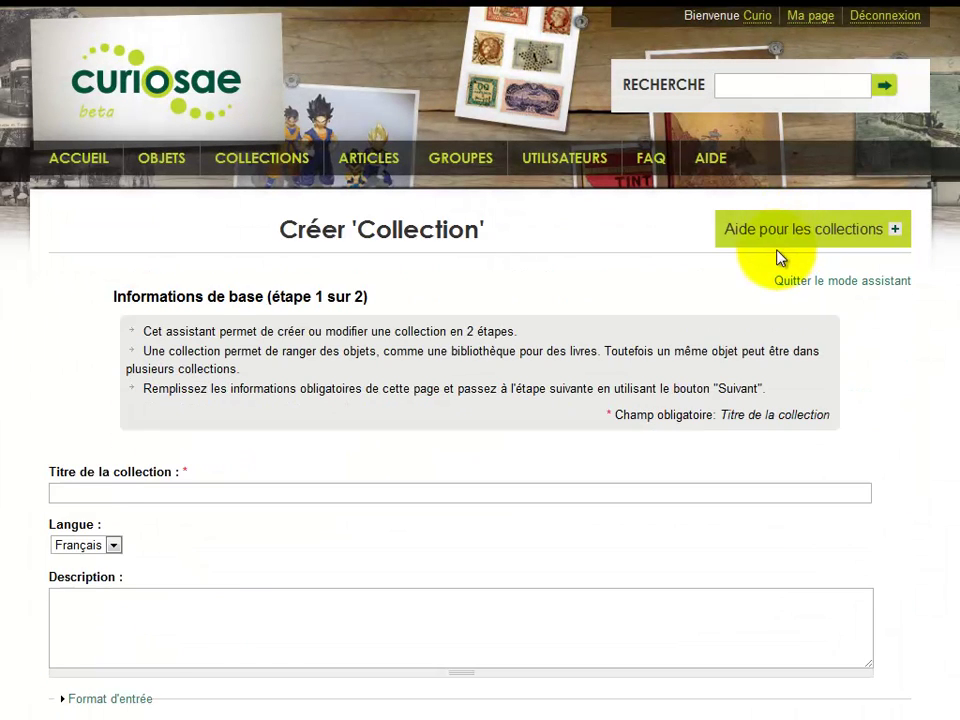
# Title the new collection "Pêche à pied autour de la Rochelle au début du 20ème siècle".
pyautogui.scroll(-2, 778, 255)
pyautogui.scroll(-2, 778, 252)
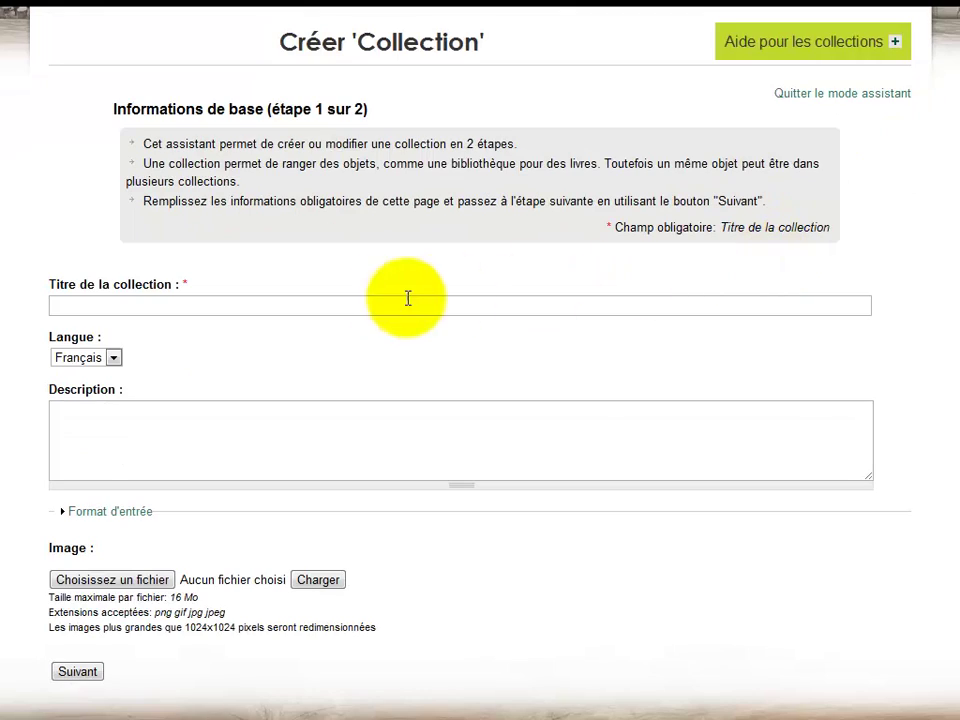
pyautogui.click(107, 306)
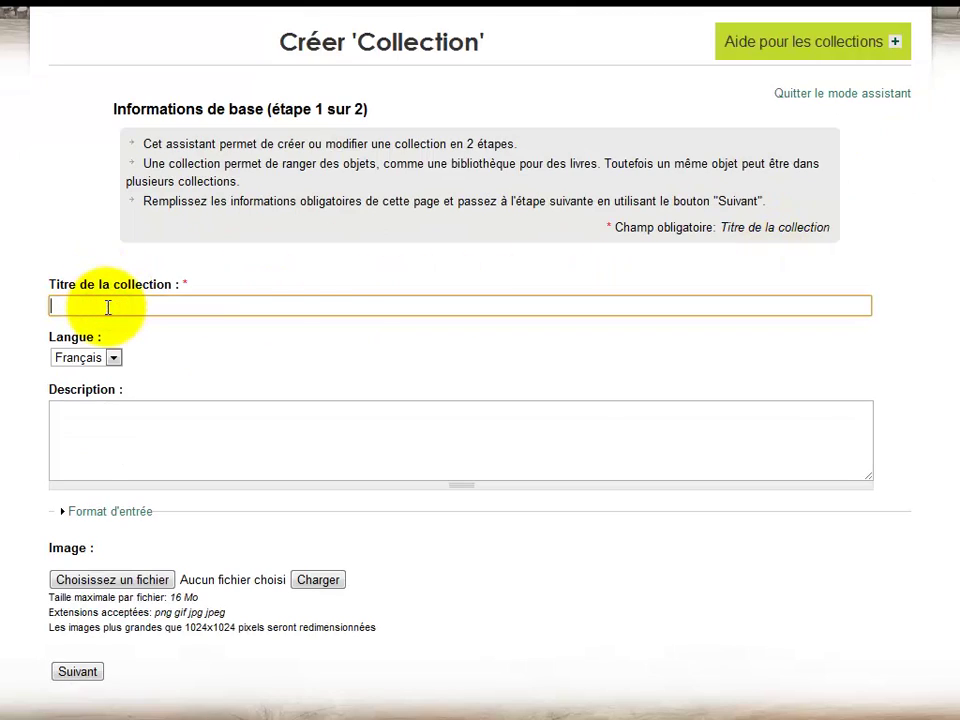
pyautogui.write('Pêche à pied autour de la Rochelle au début du 20ème siècle')
pyautogui.press('Down')
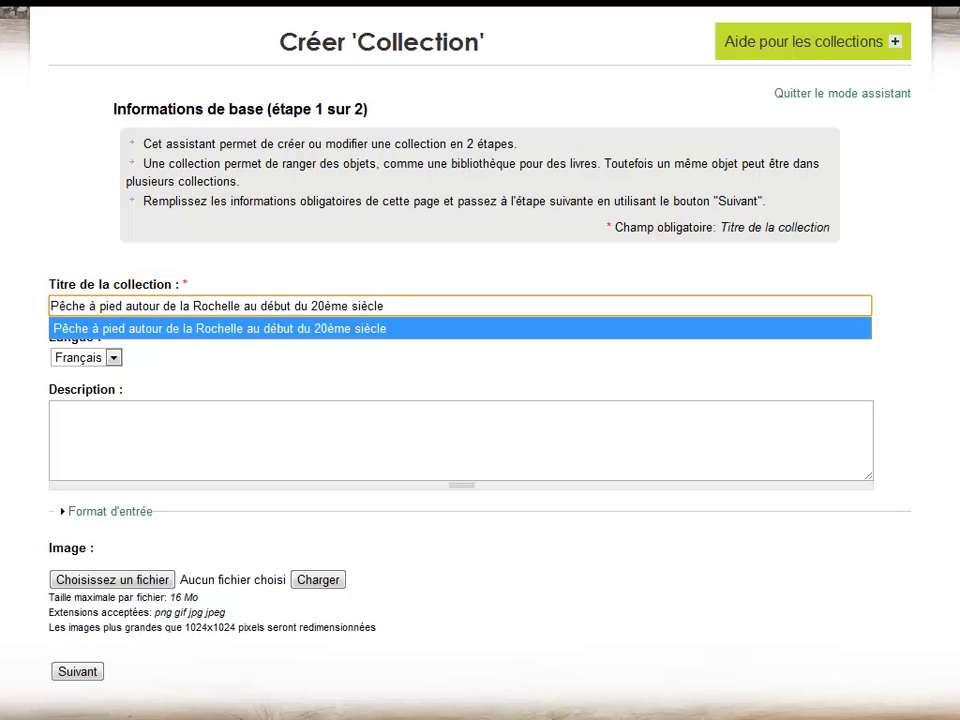
pyautogui.press('Return')
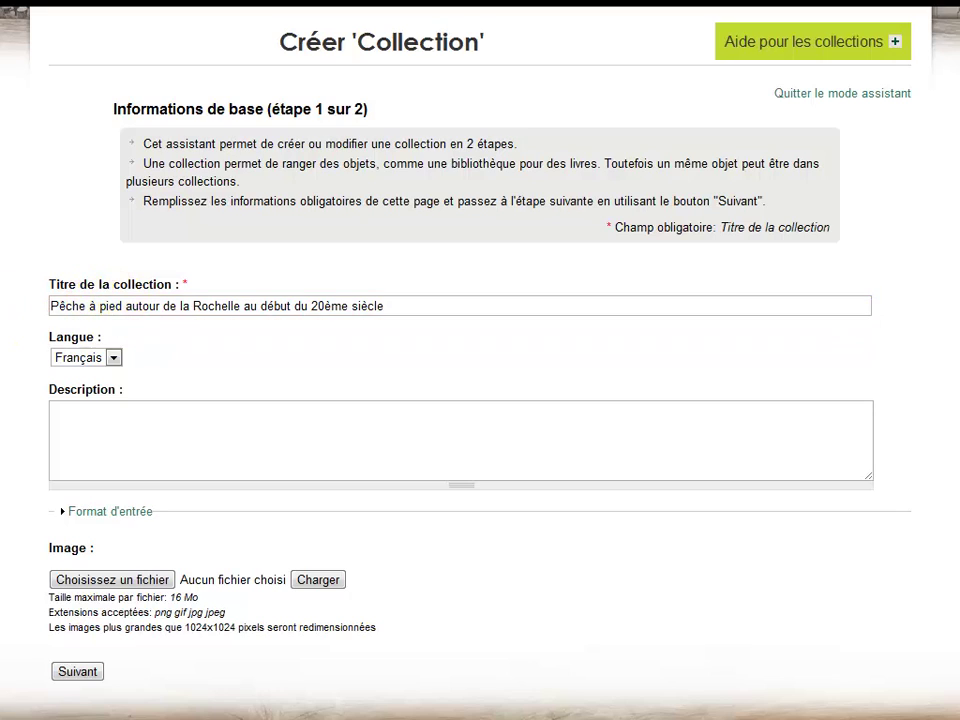
# Continue to the detailed description stage and save the collection without filling in its optional details.
pyautogui.click(79, 672)
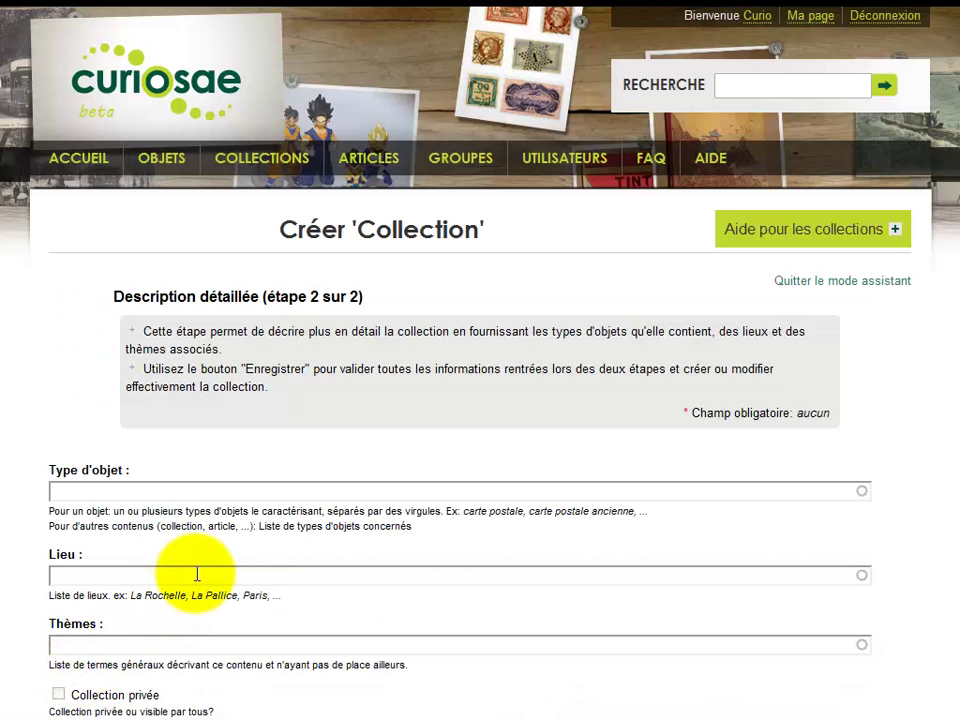
pyautogui.scroll(-3, 197, 573)
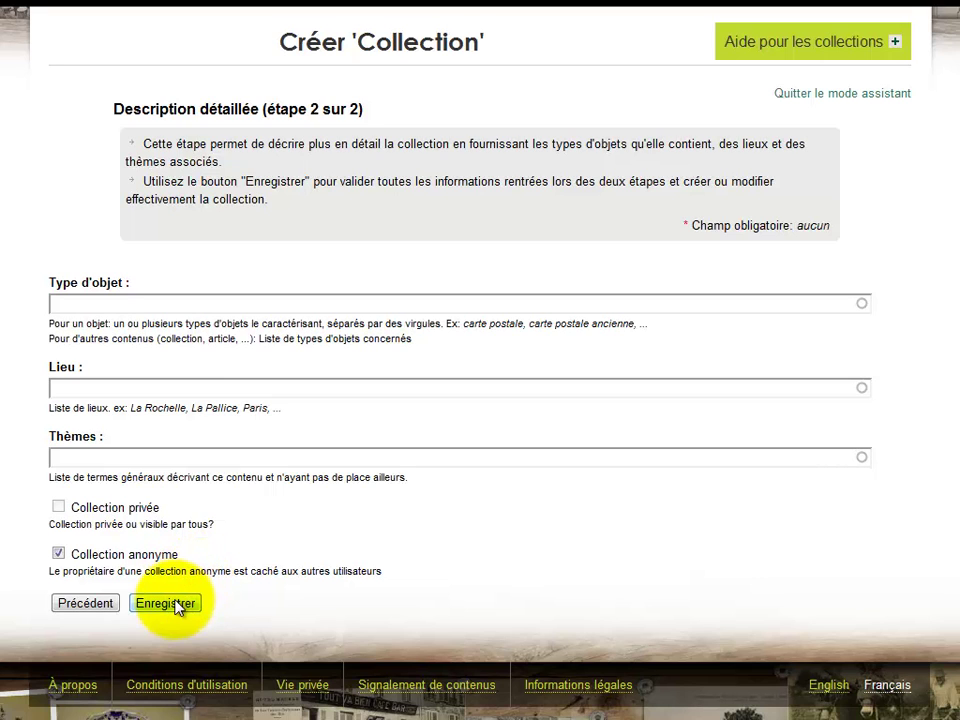
pyautogui.click(174, 605)
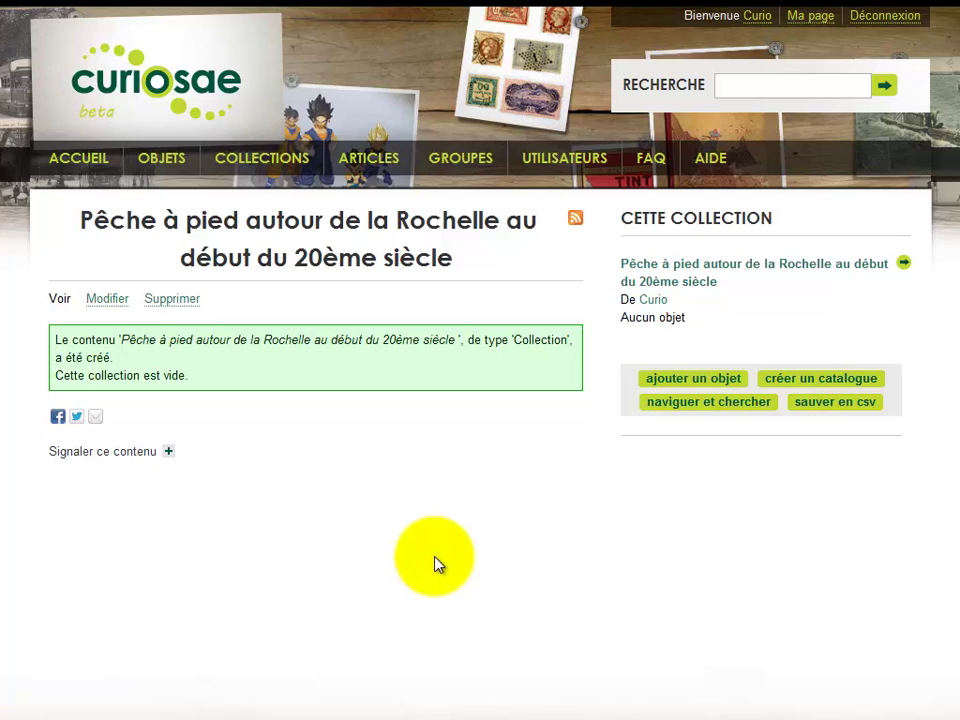
# Open the shore-fishing collection from the personal page for editing and leave the assistant mode.
pyautogui.click(810, 17)
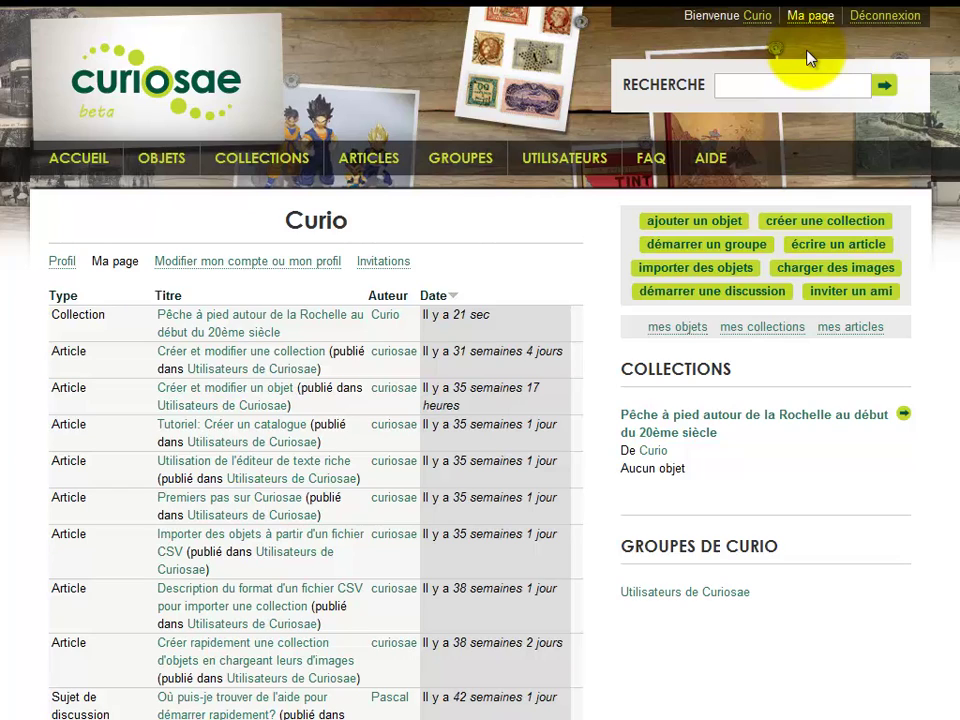
pyautogui.click(826, 420)
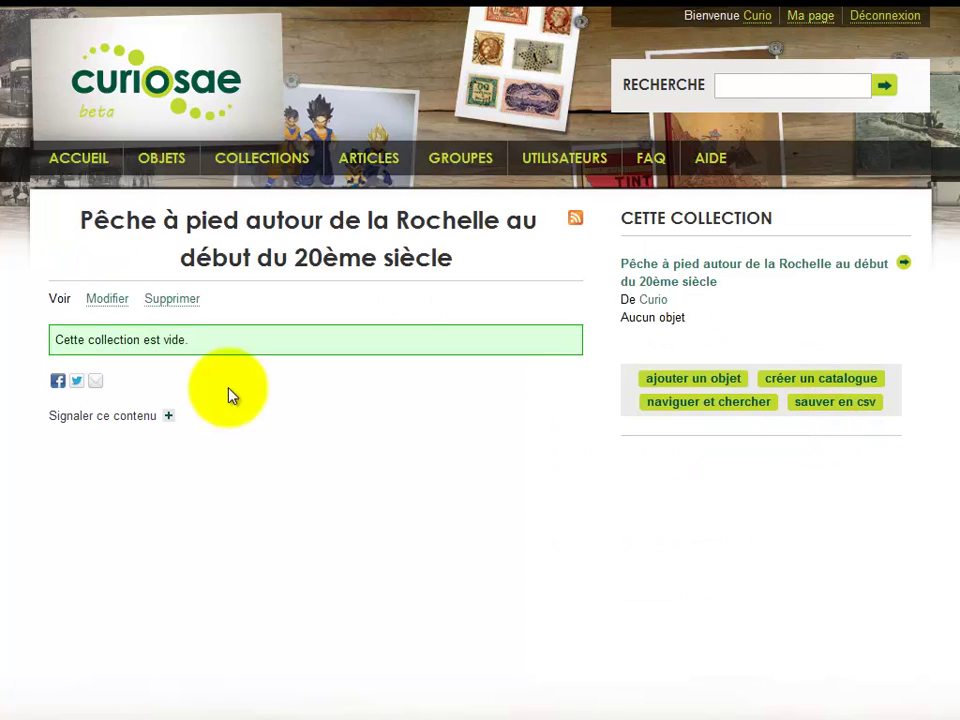
pyautogui.click(107, 299)
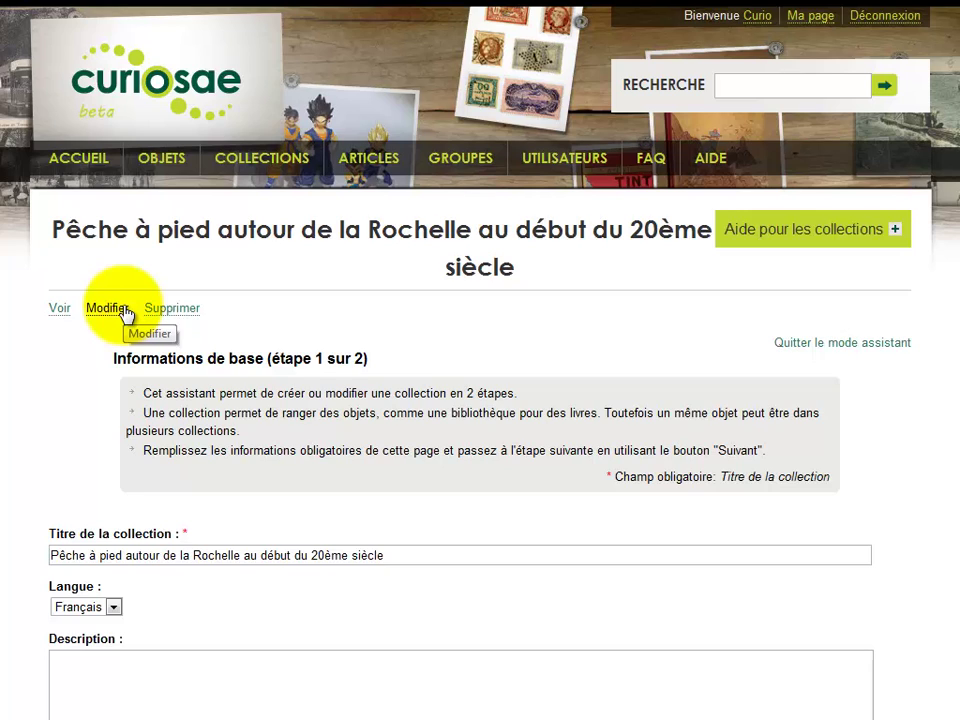
pyautogui.click(786, 346)
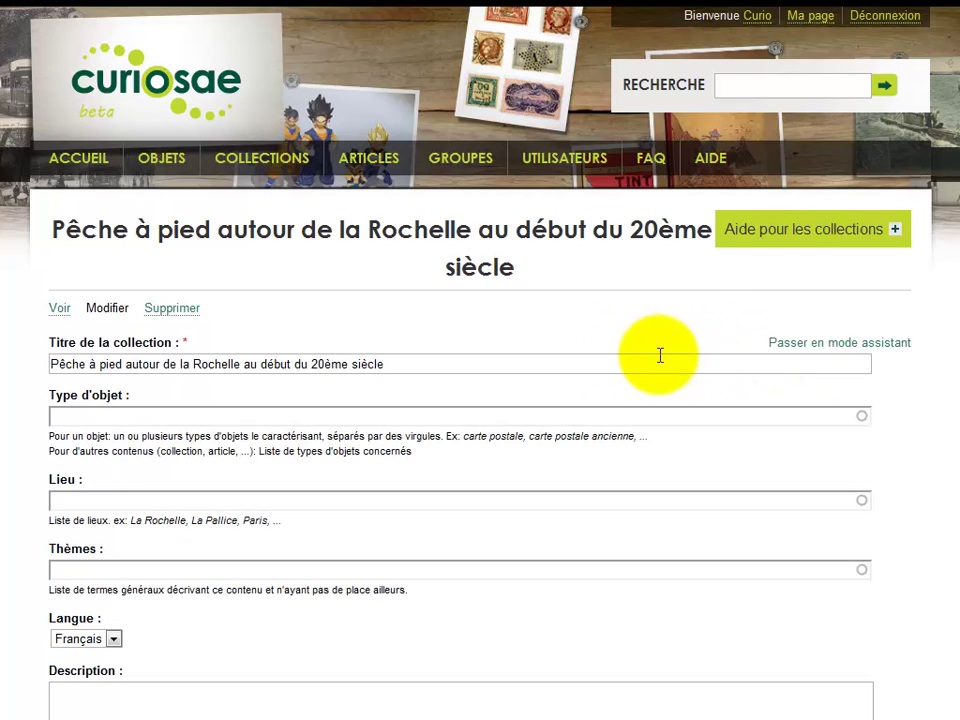
# Set the collection's object type to the suggested term "Carte postale ancienne".
pyautogui.scroll(-2, 660, 362)
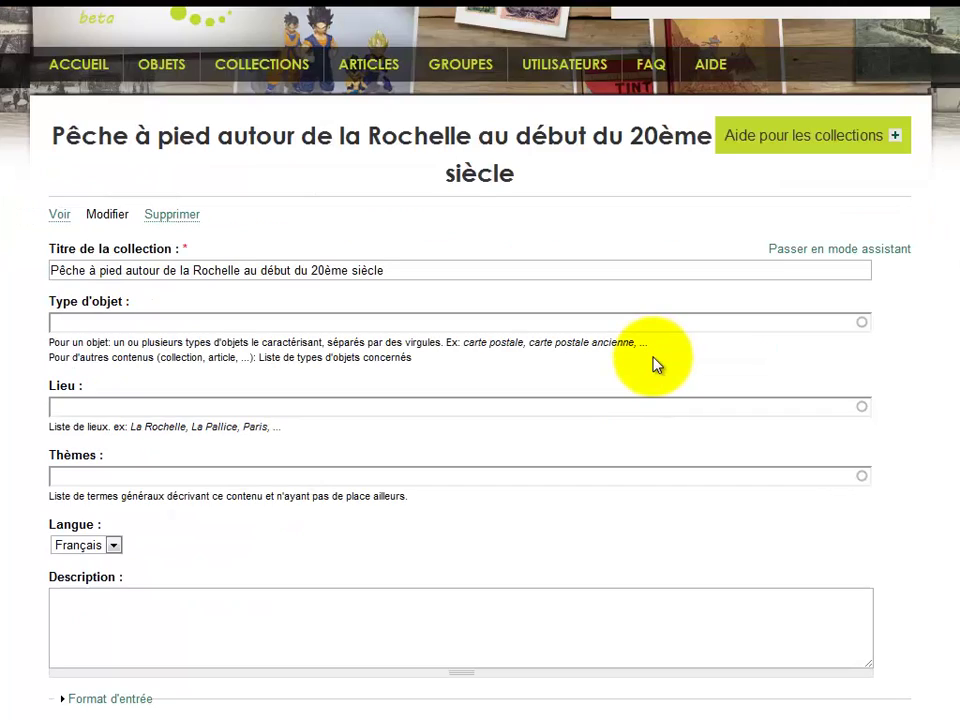
pyautogui.click(62, 321)
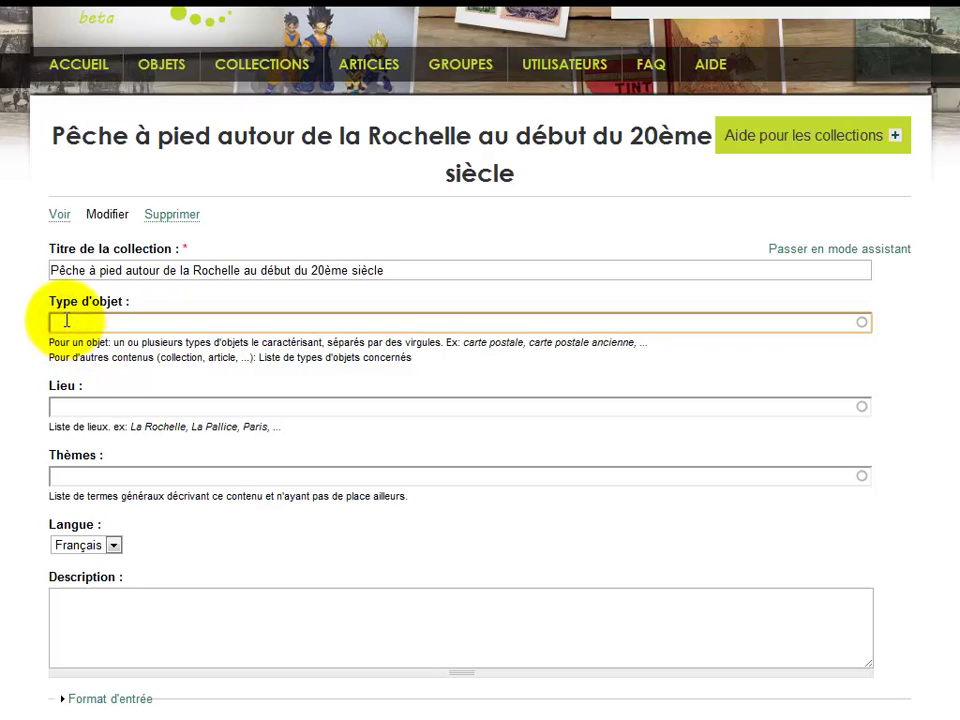
pyautogui.write('car')
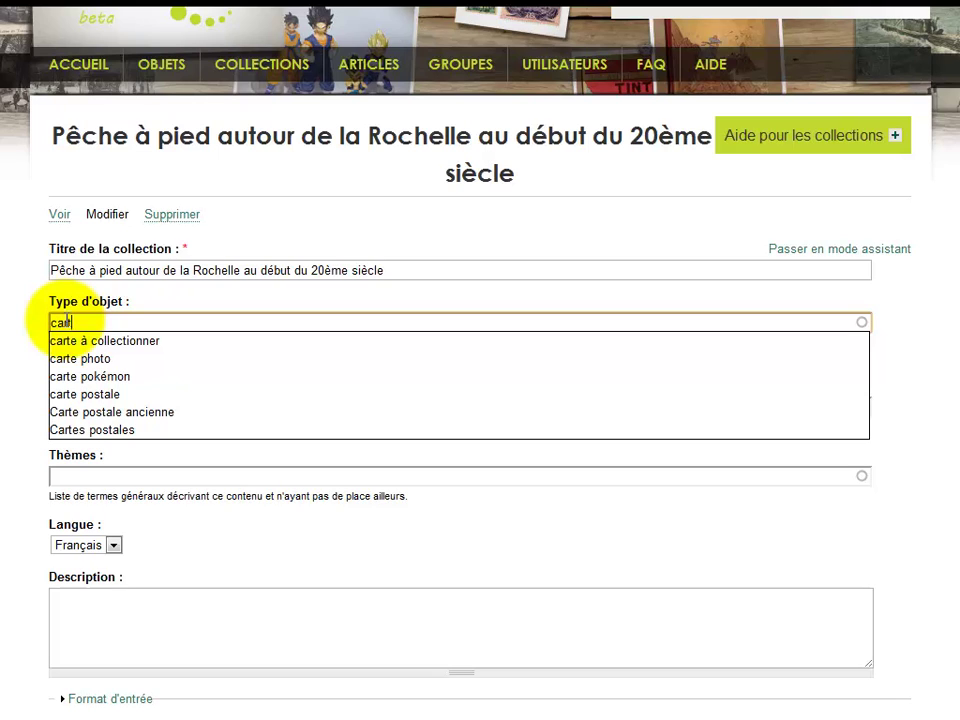
pyautogui.press('Down')
pyautogui.press('Down')
pyautogui.press('Down')
pyautogui.press('Down')
pyautogui.press('Down')
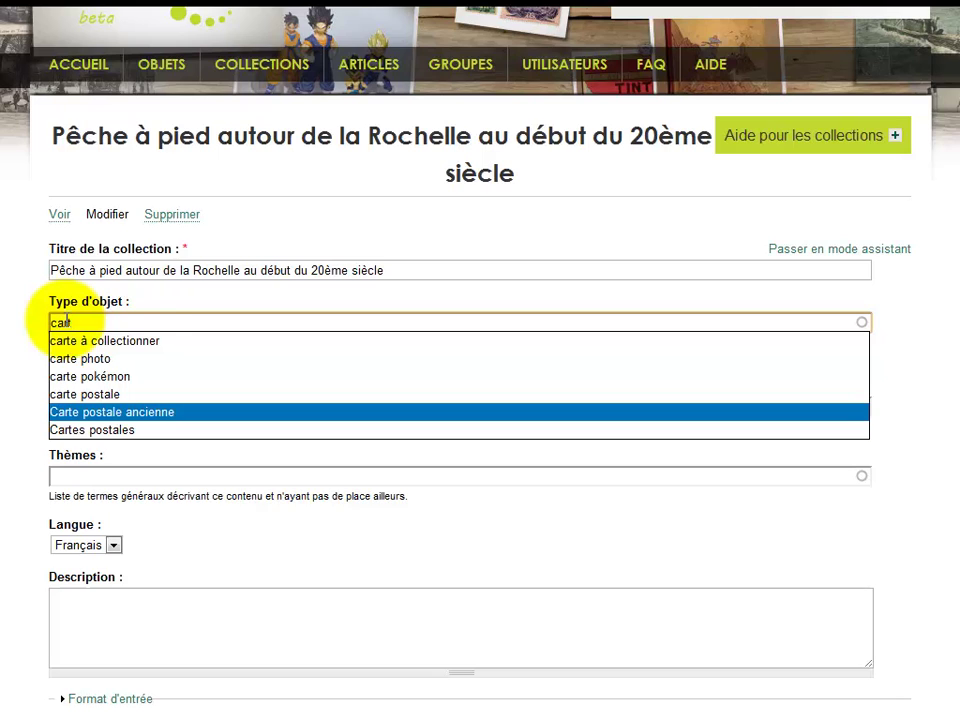
pyautogui.press('Return')
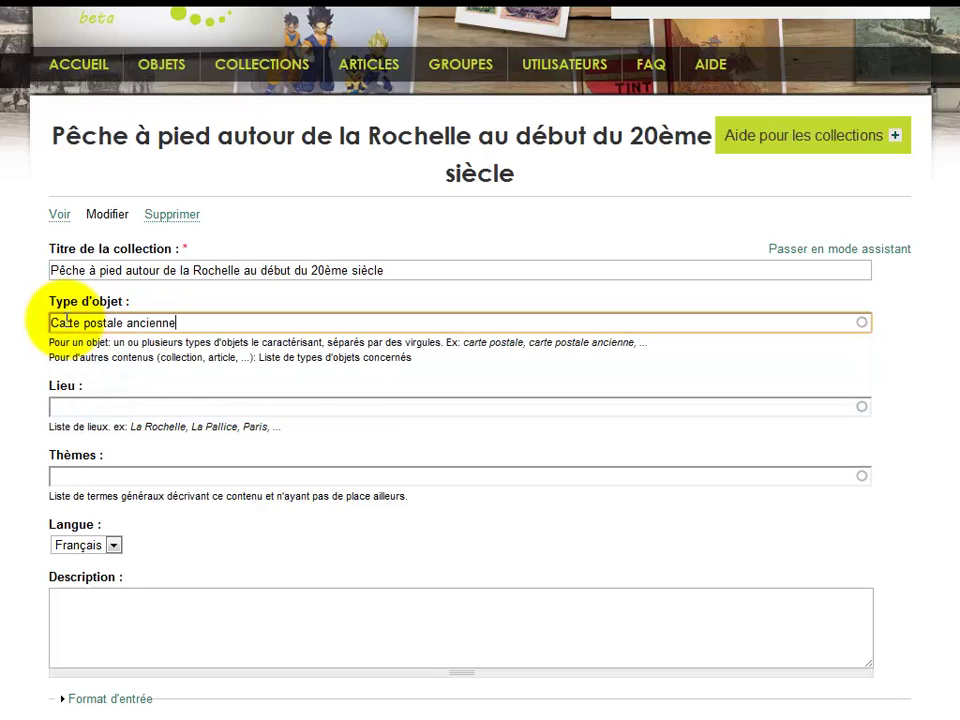
# Set the collection's place to the suggested term "La Rochelle".
pyautogui.click(66, 410)
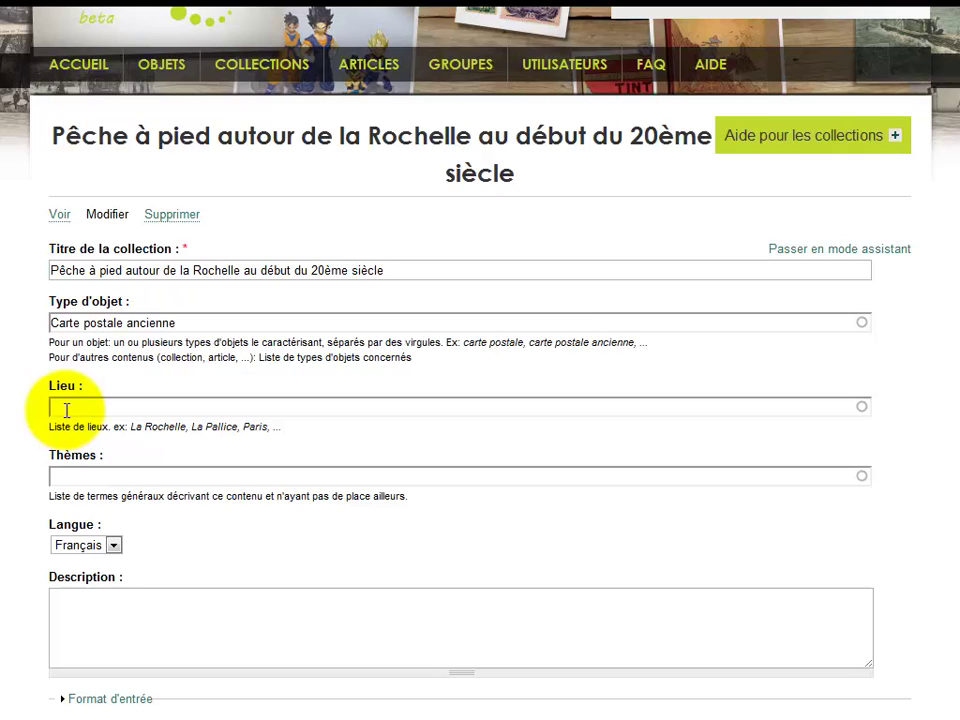
pyautogui.click(66, 410)
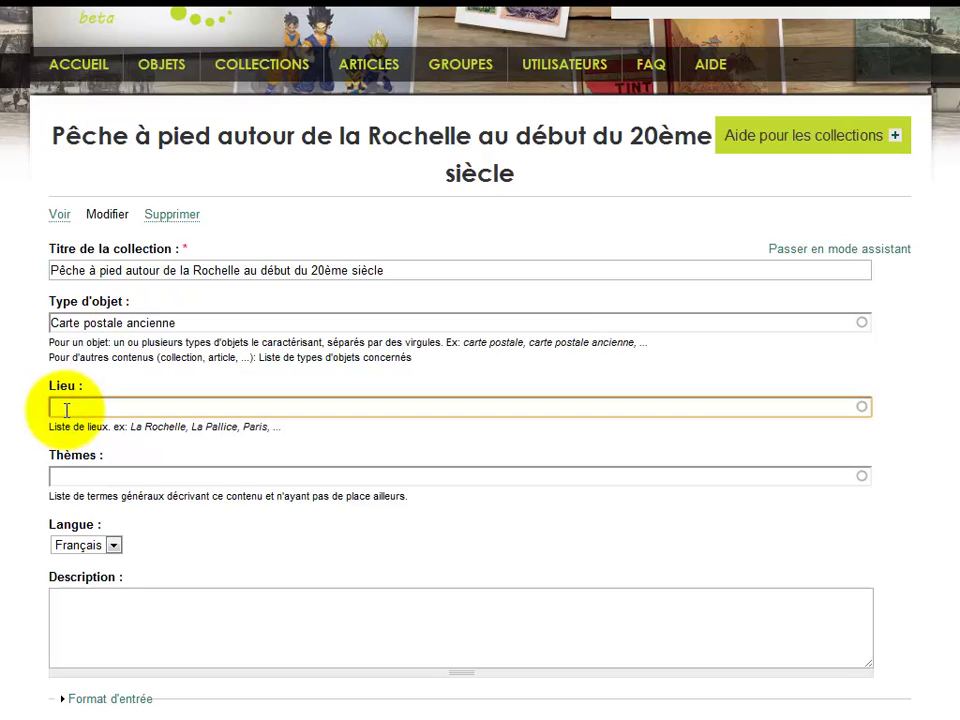
pyautogui.write('La')
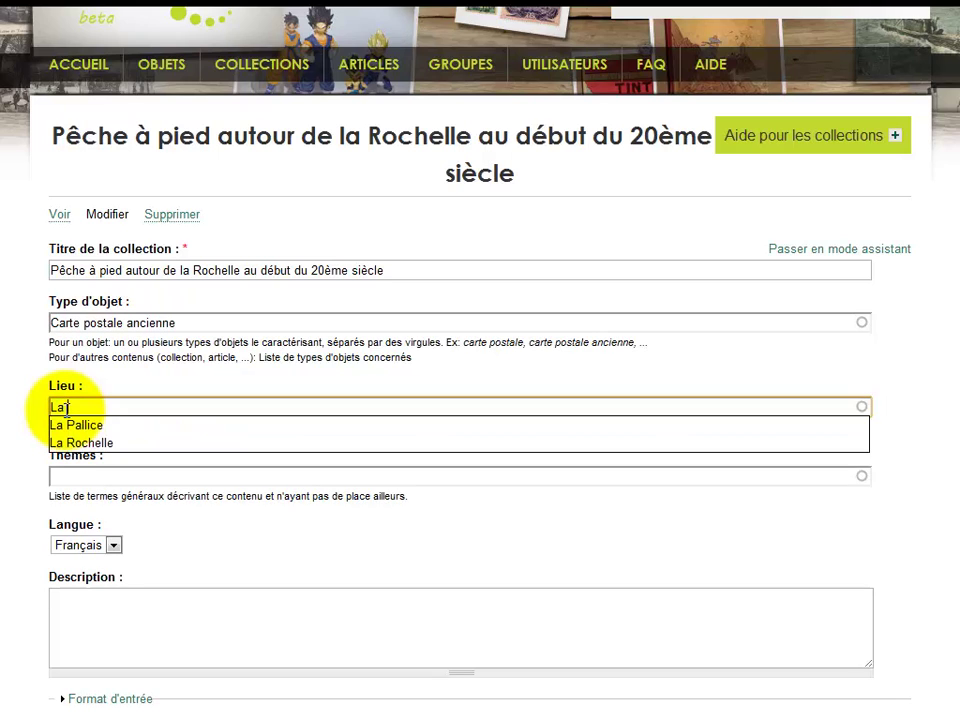
pyautogui.write(' R')
pyautogui.press('Down')
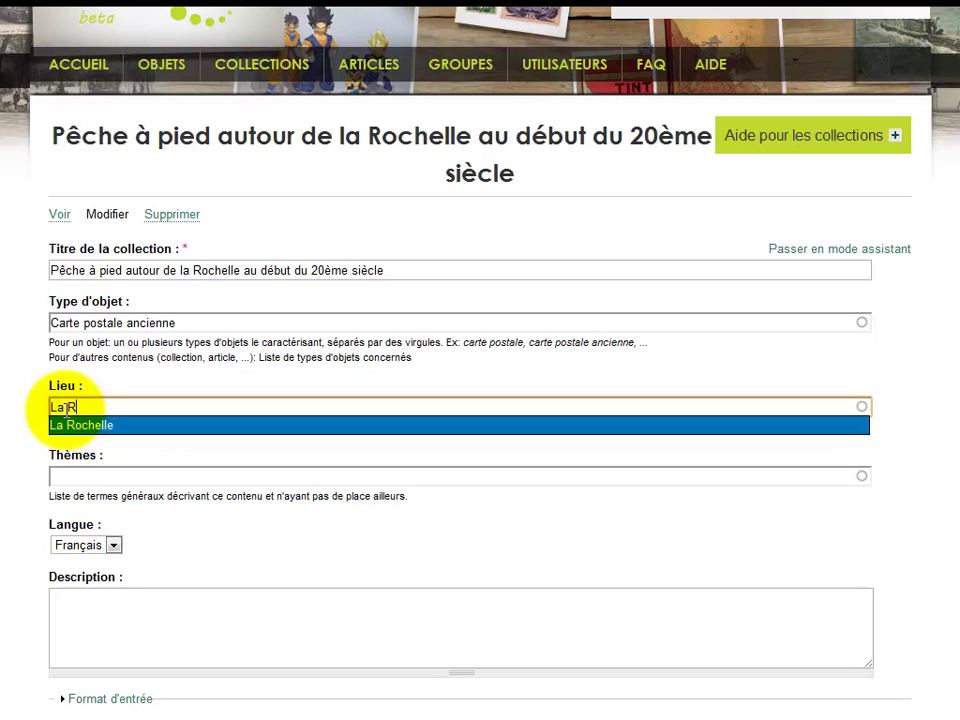
pyautogui.press('Return')
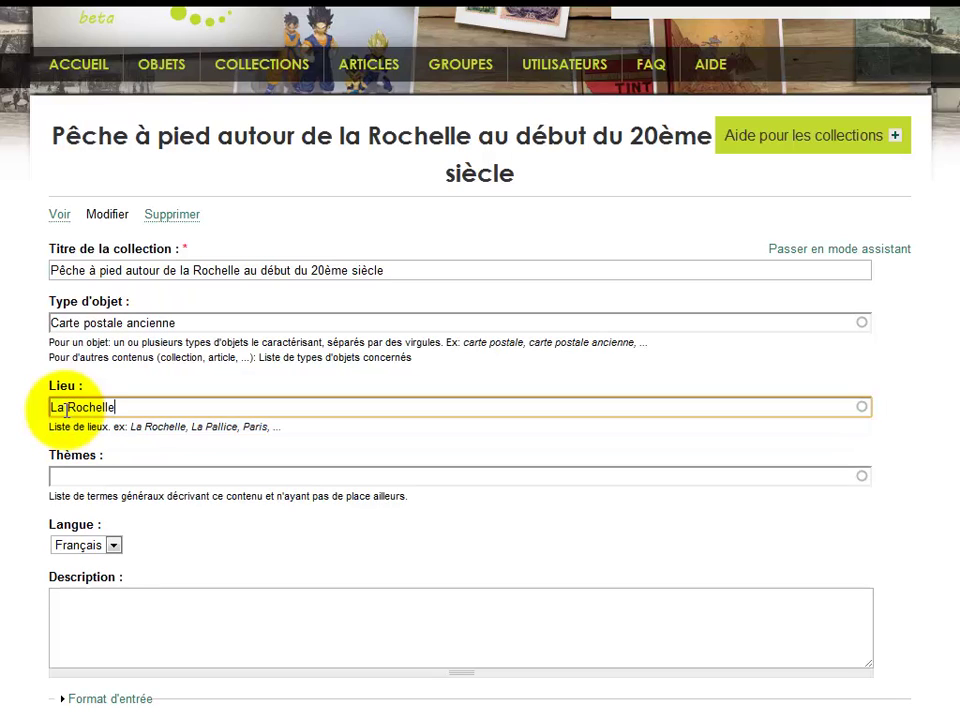
# Enter the collection's themes as "pêche à pied, élevage de coquillages, conchyliculture".
pyautogui.click(57, 474)
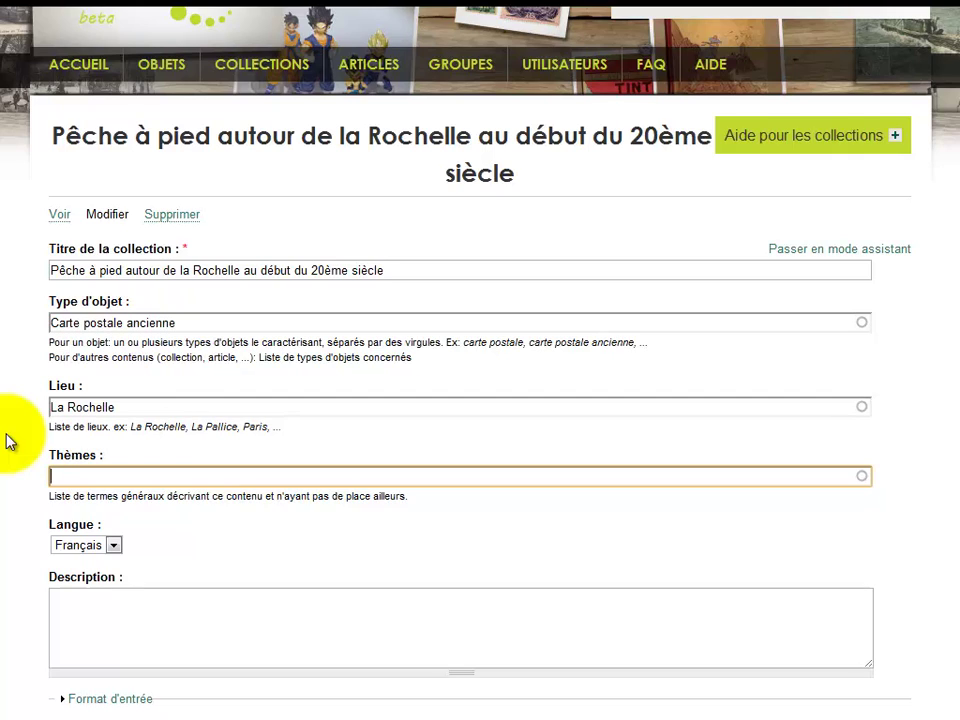
pyautogui.write('pêche à pied, élevage de coquillages, conchyliculture')
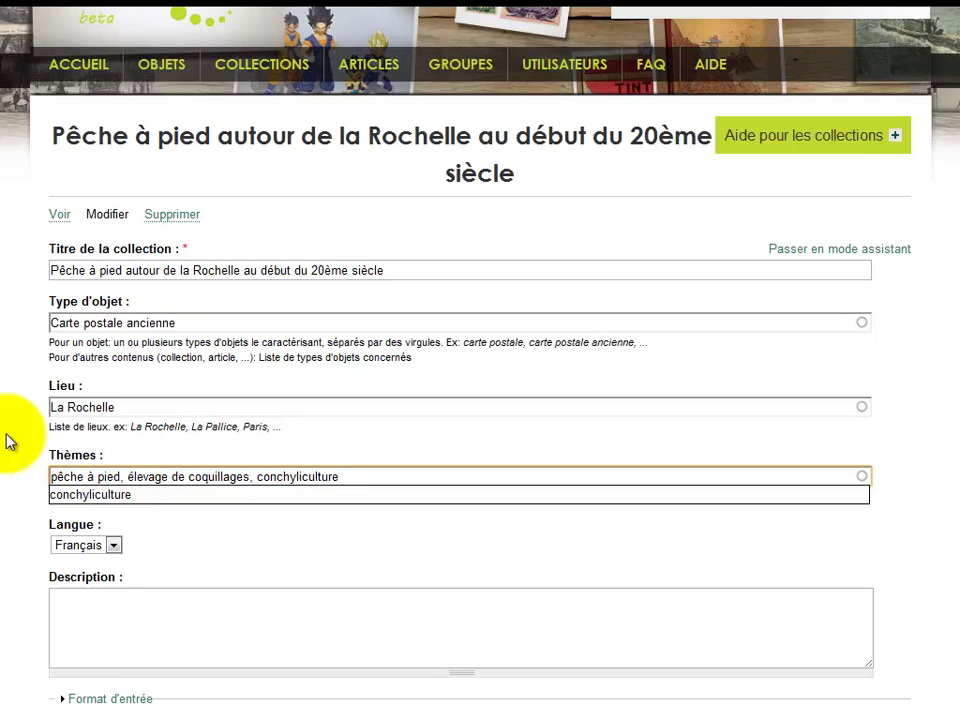
pyautogui.click(8, 440)
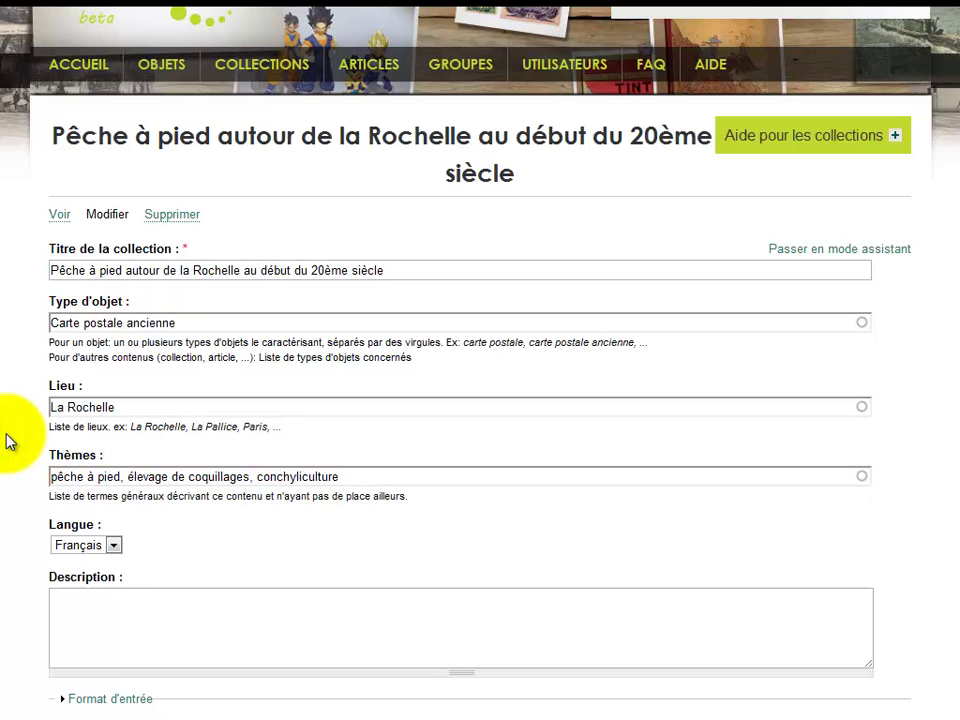
# Paste the copied text on old postcards of shore fishing and shellfish farming as the description, and enlarge its text box.
pyautogui.scroll(-5, 8, 440)
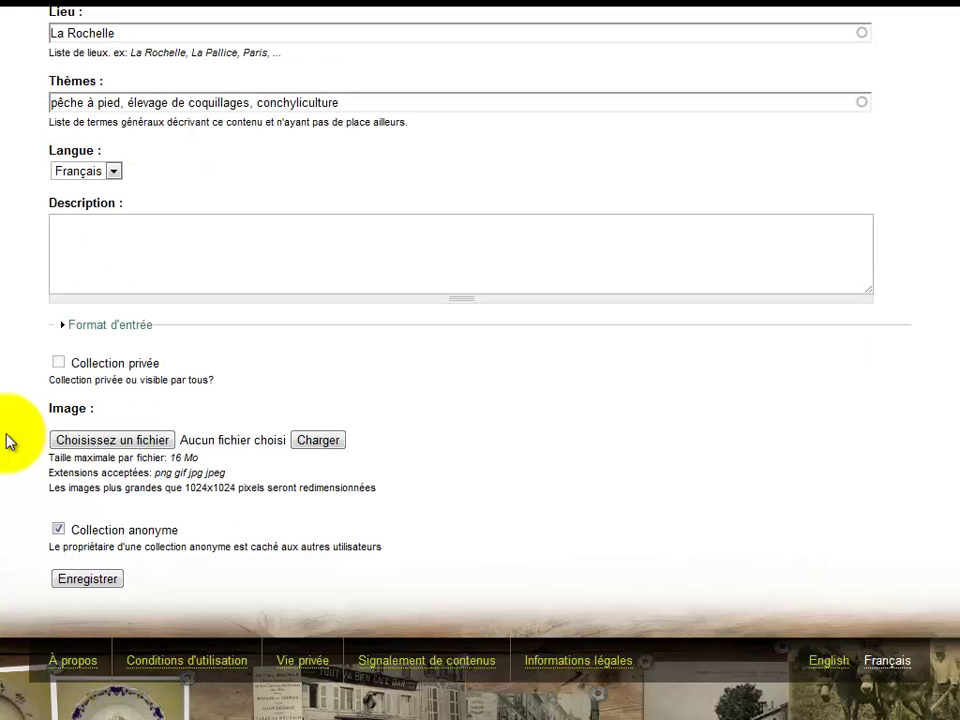
pyautogui.click(73, 236)
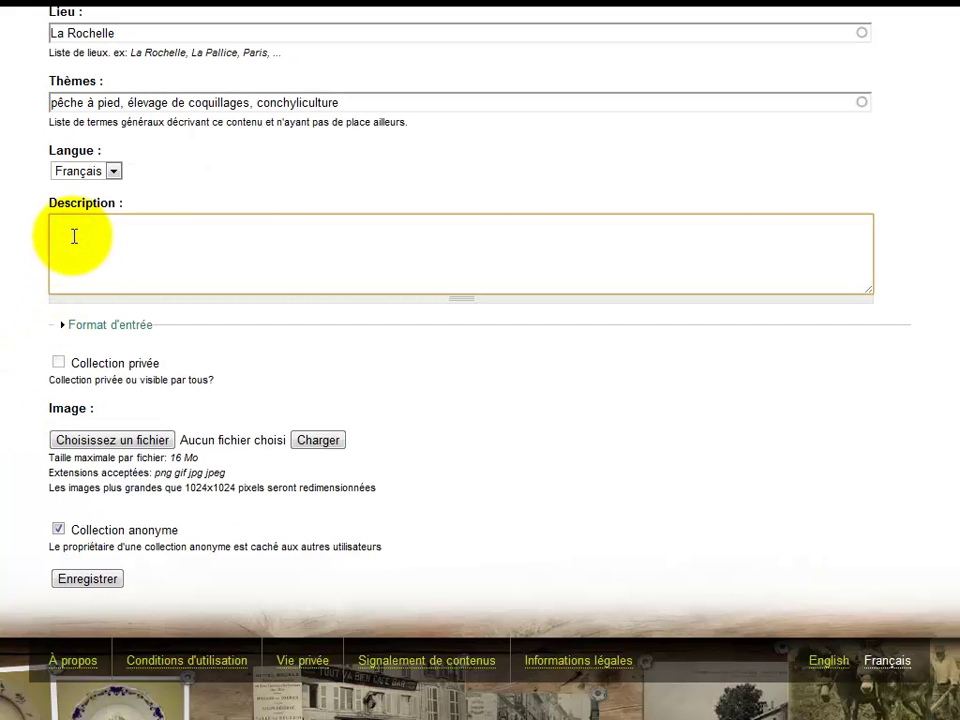
pyautogui.hotkey('ctrl', 'v')
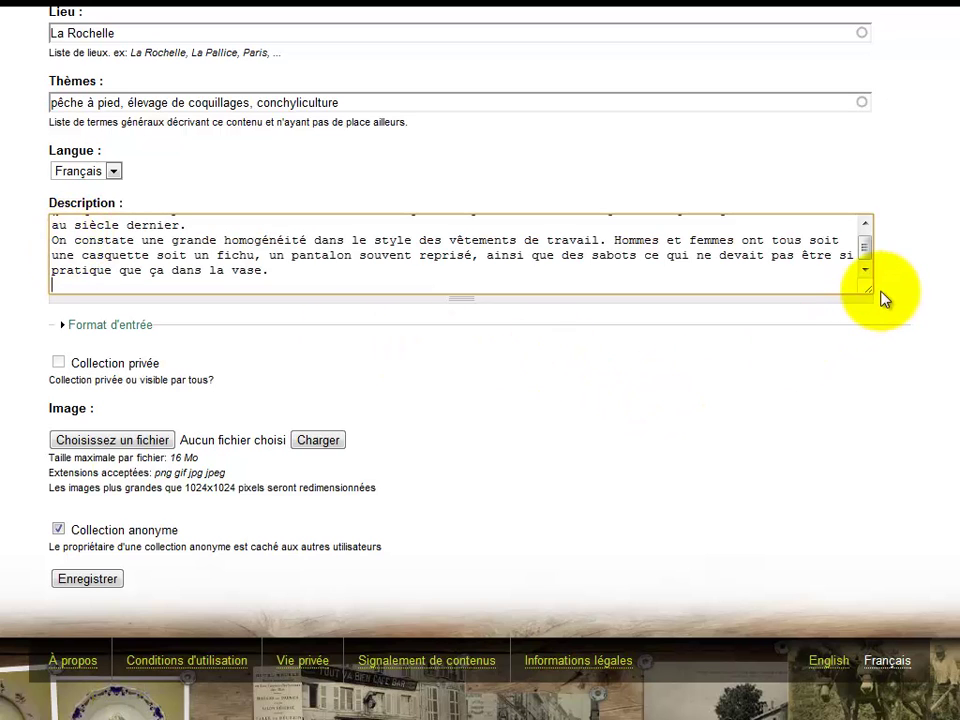
pyautogui.moveTo(868, 294); pyautogui.dragTo(896, 398)
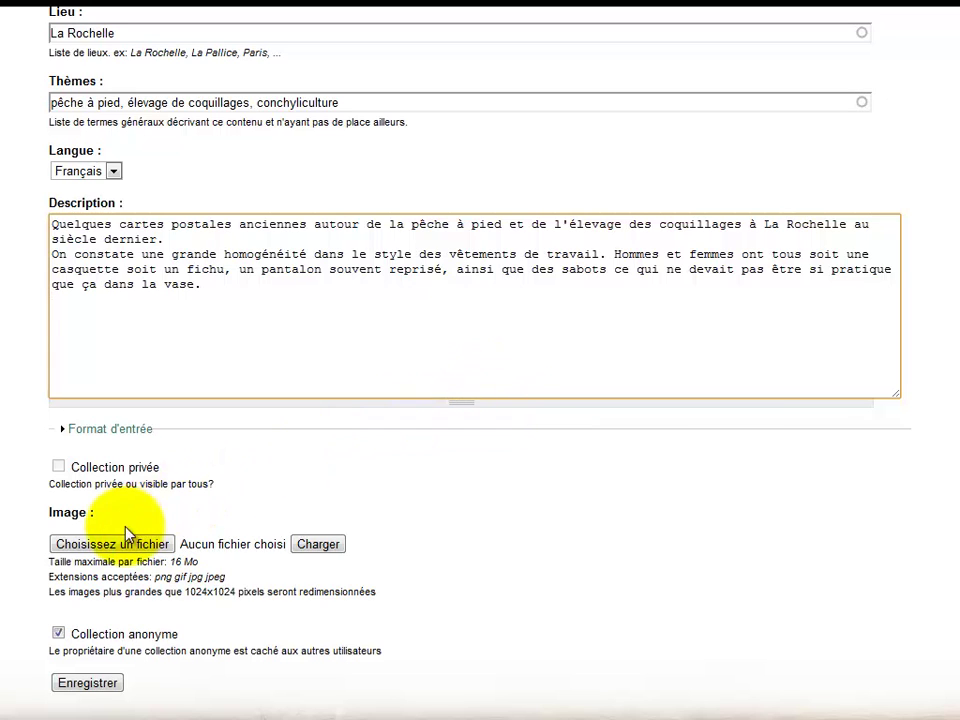
# Upload "collection - pêche à pied.png" from the images collections folder as the collection's image.
pyautogui.click(110, 548)
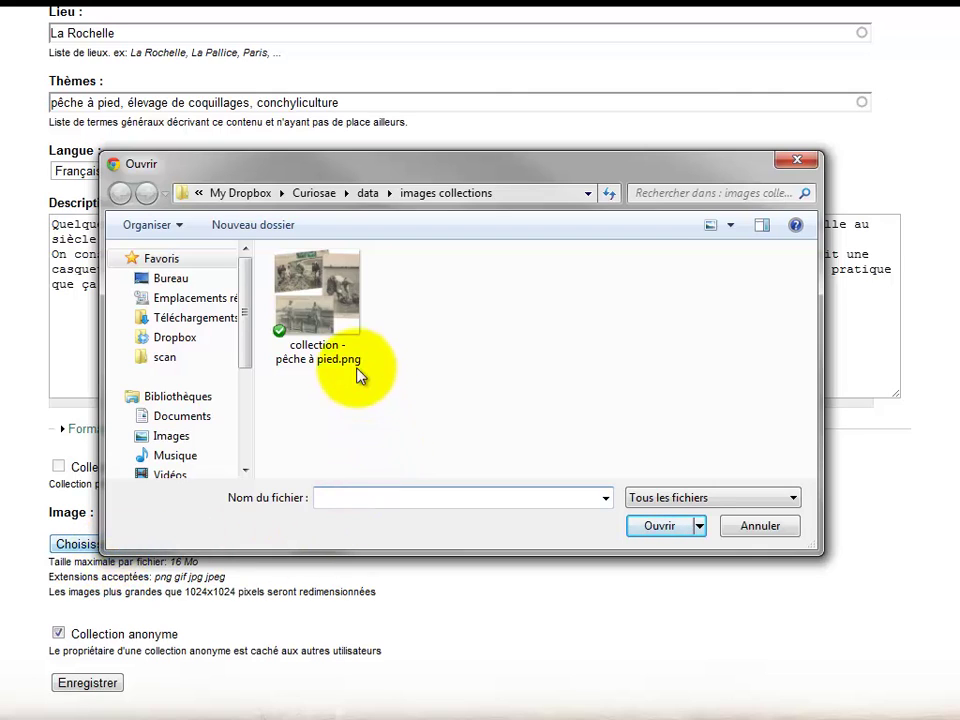
pyautogui.click(315, 300)
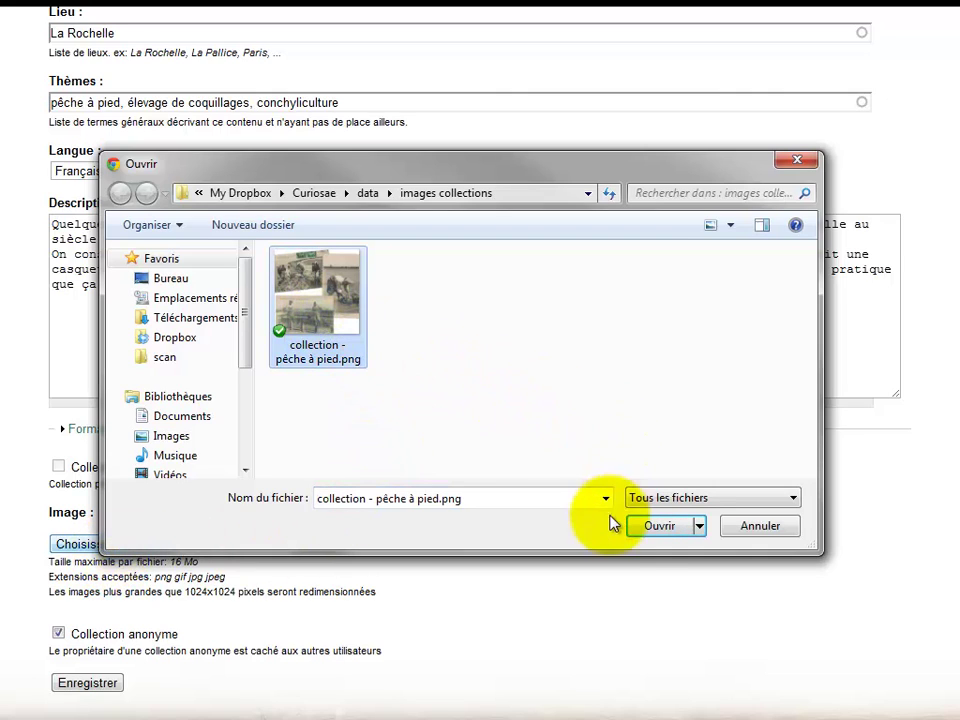
pyautogui.click(657, 527)
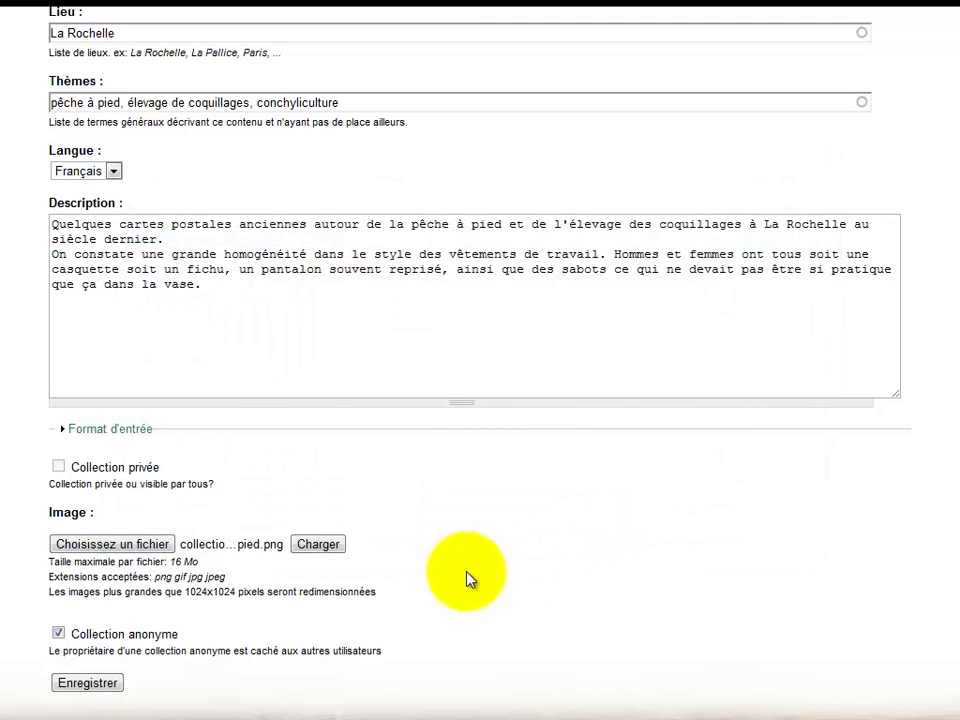
pyautogui.click(320, 548)
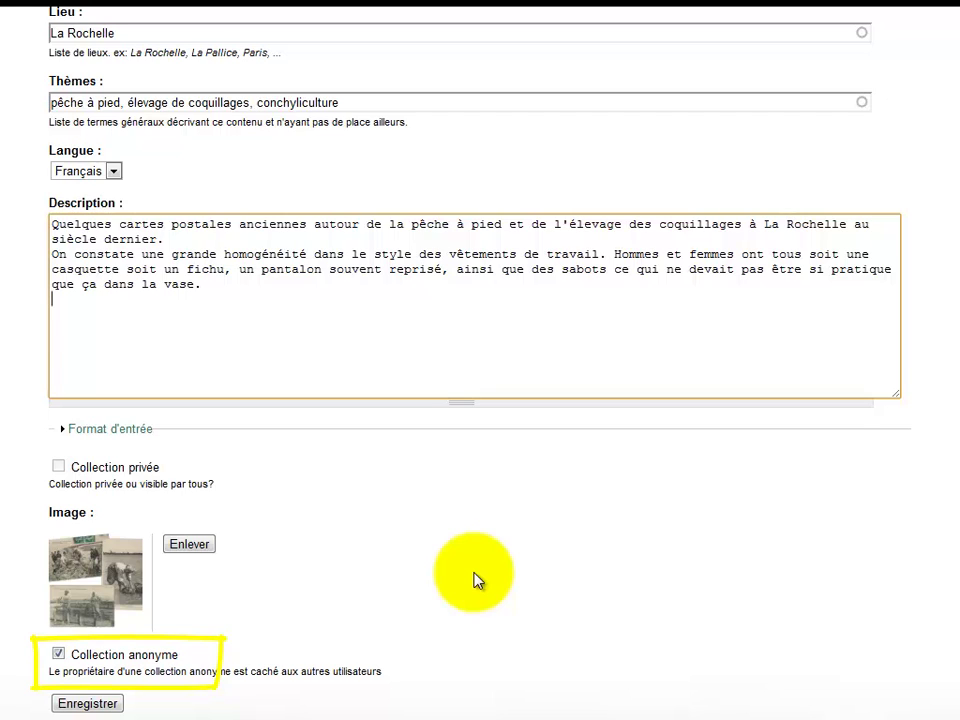
# Turn off the anonymous option for the collection and save the changes.
pyautogui.click(58, 655)
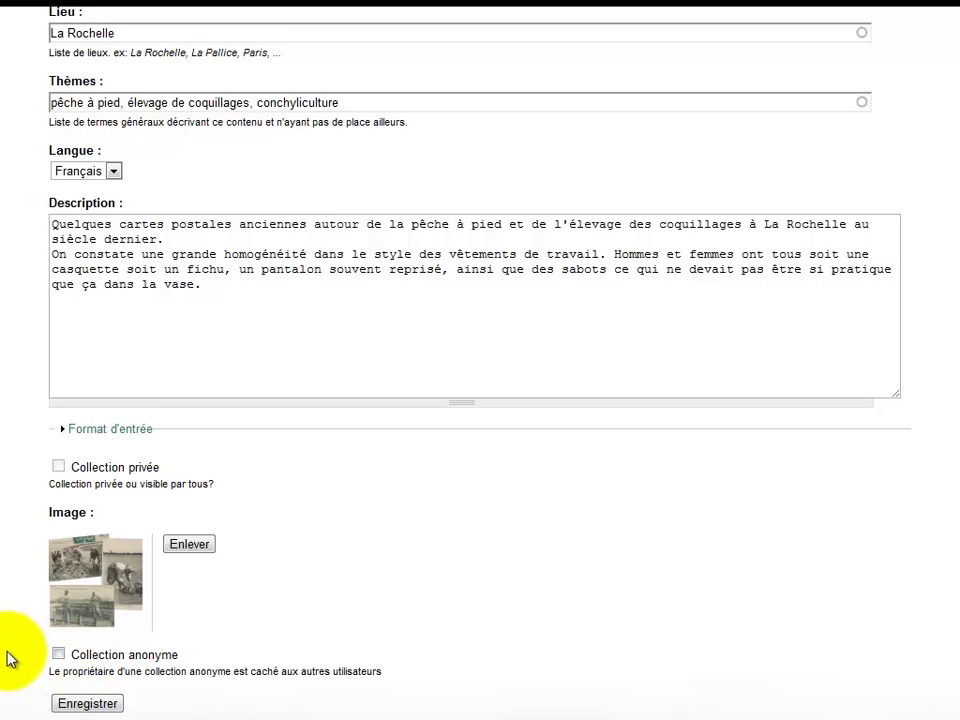
pyautogui.scroll(-2, 10, 660)
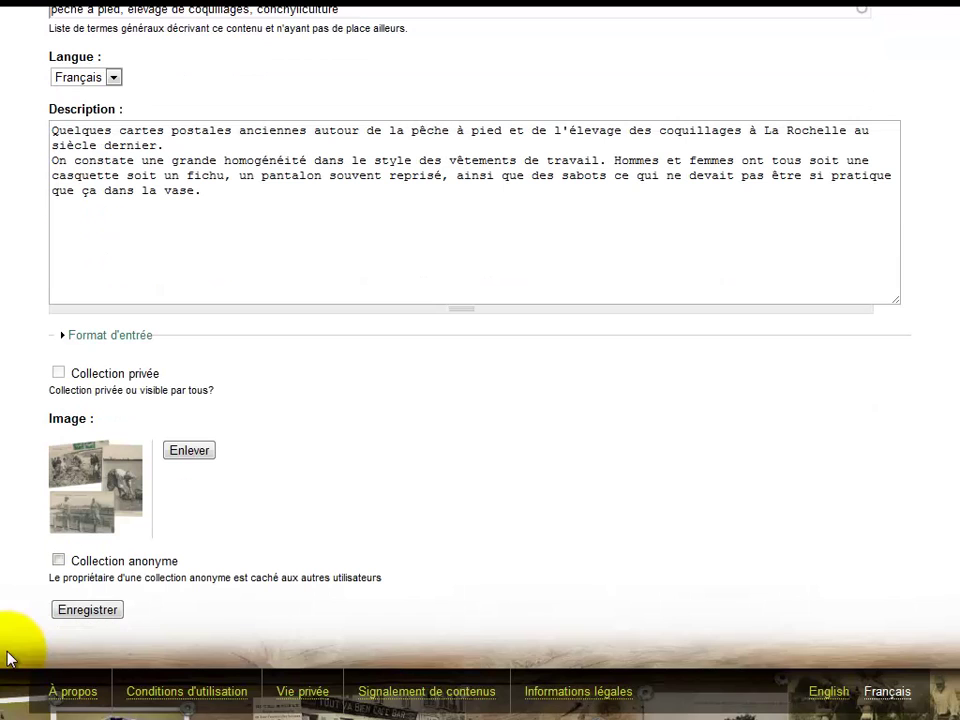
pyautogui.click(80, 614)
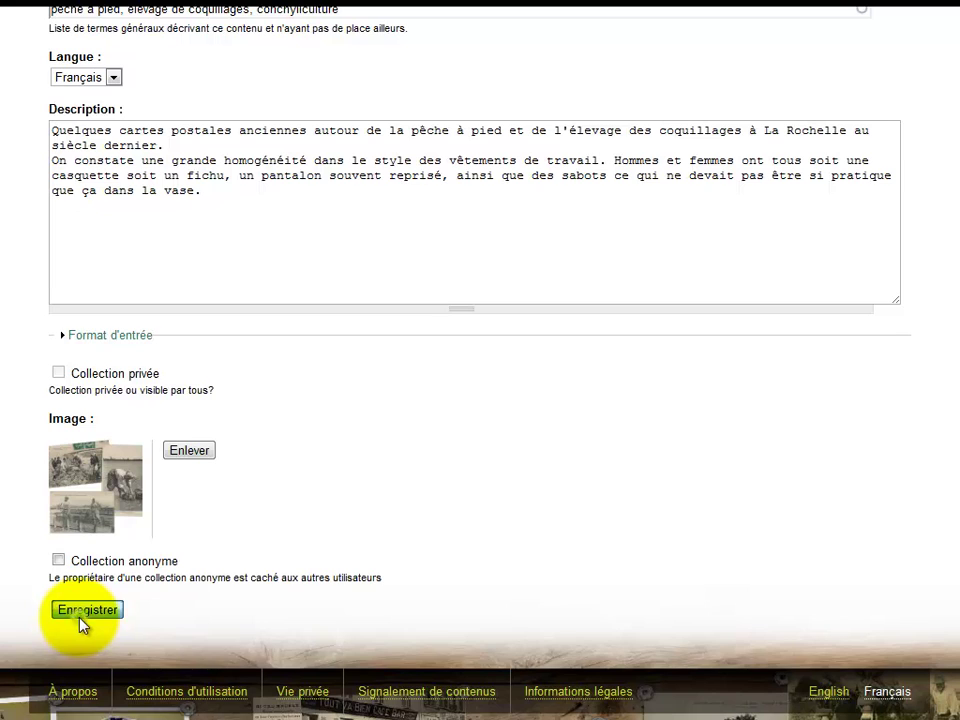